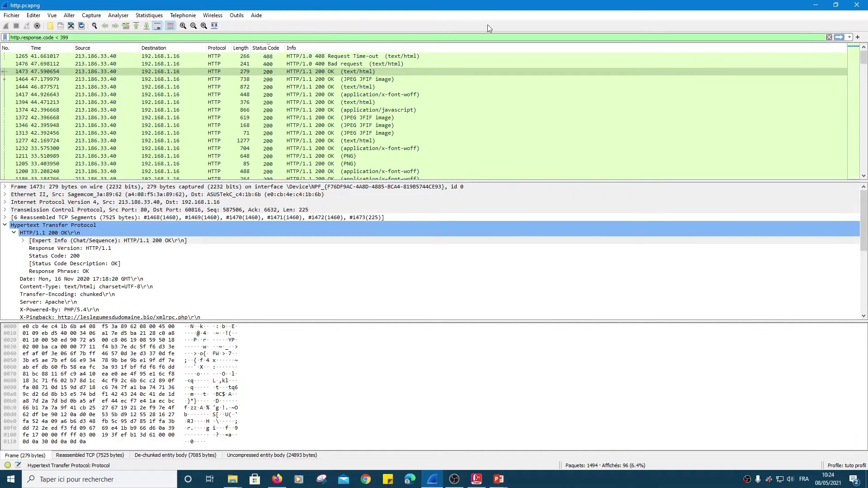
Save the current display filter http.response.code < 399 as a filter shortcut labelled http_ok.
left_click(857, 37)
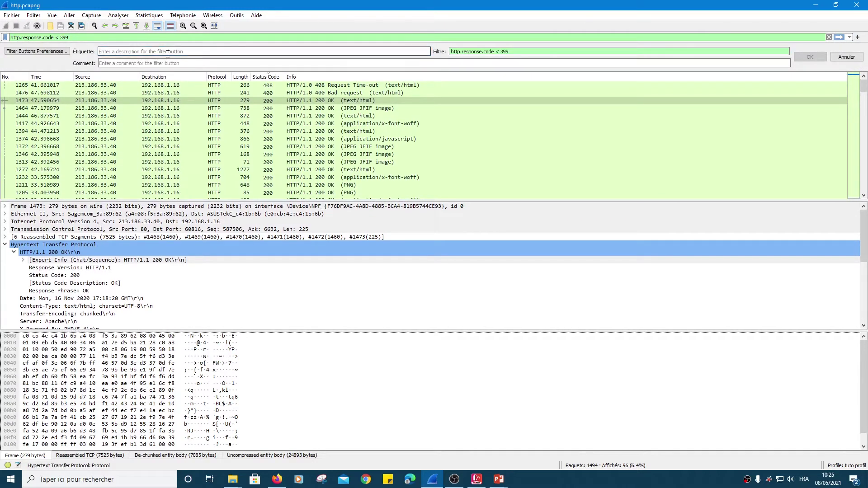
type("http_ok")
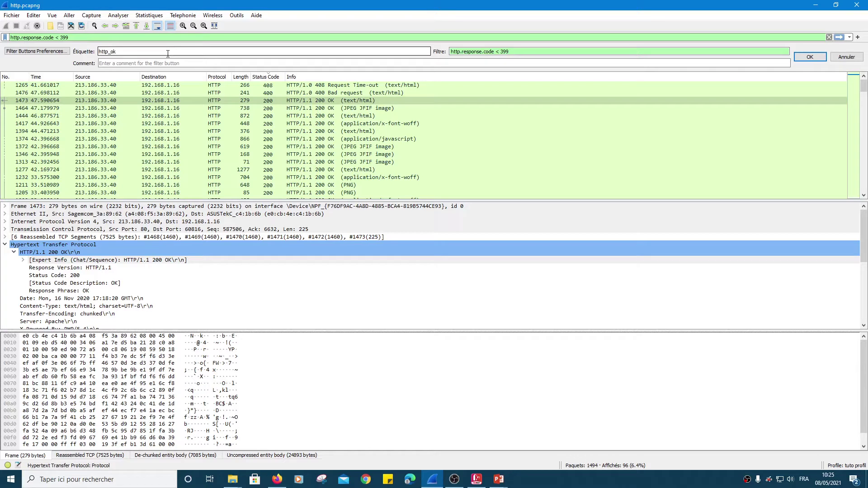
left_click(809, 56)
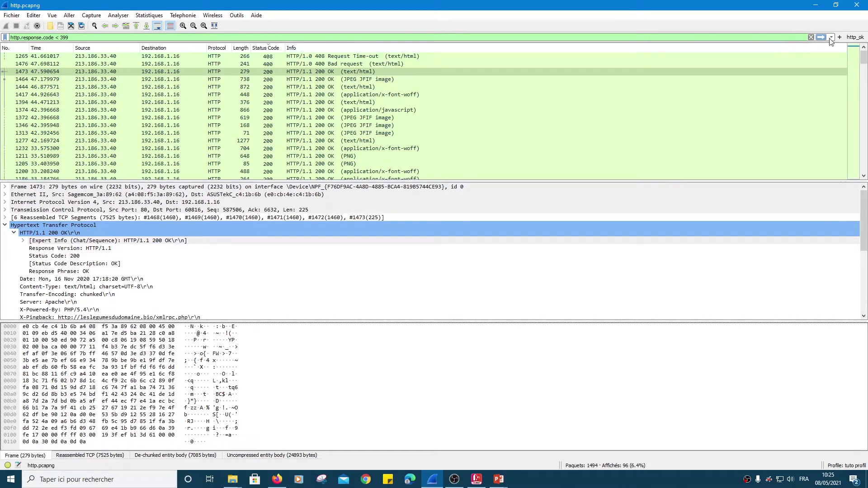
Clear the display filter, sort the packets by number and browse the unfiltered capture.
left_click(810, 37)
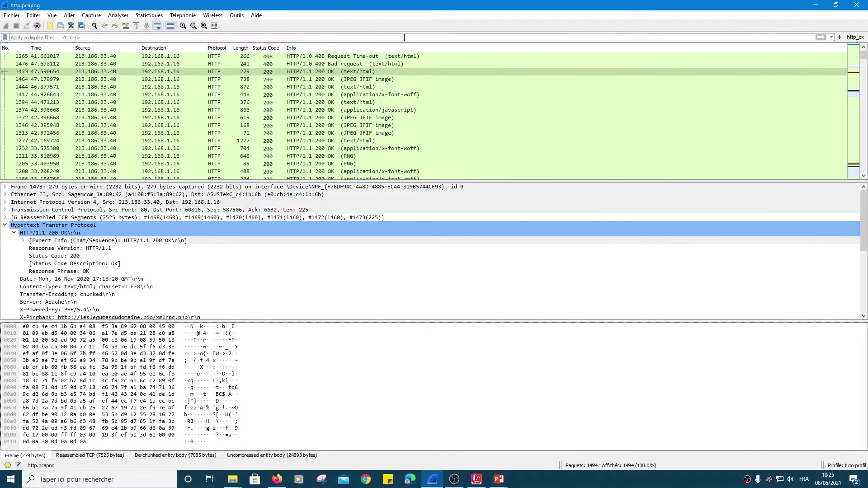
scroll(436, 107, "down", 10)
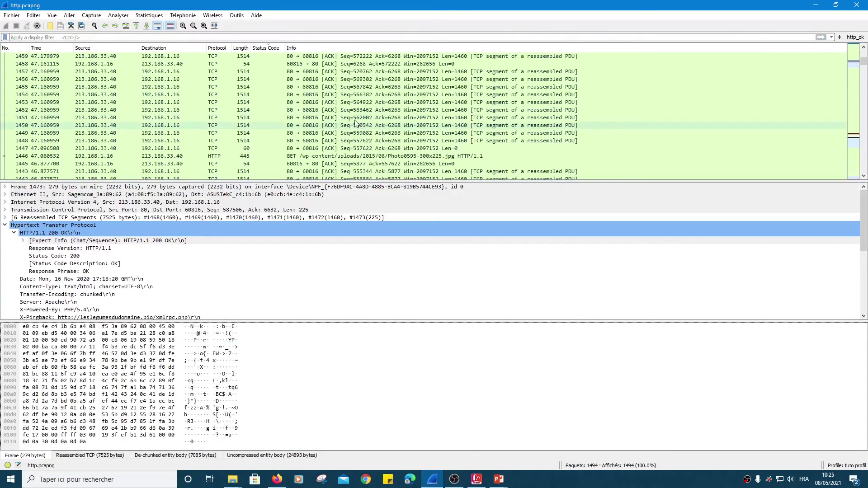
left_click(310, 118)
left_click(15, 47)
scroll(218, 115, "up", 15)
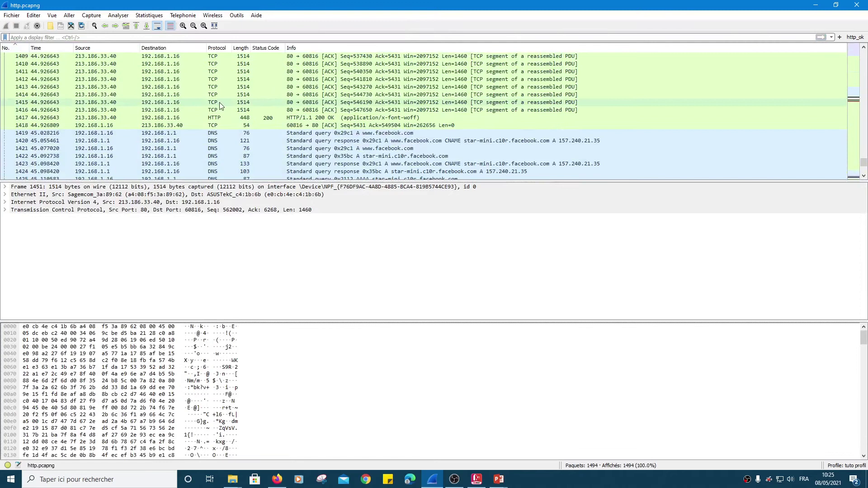
scroll(219, 115, "down", 14)
left_click(247, 80)
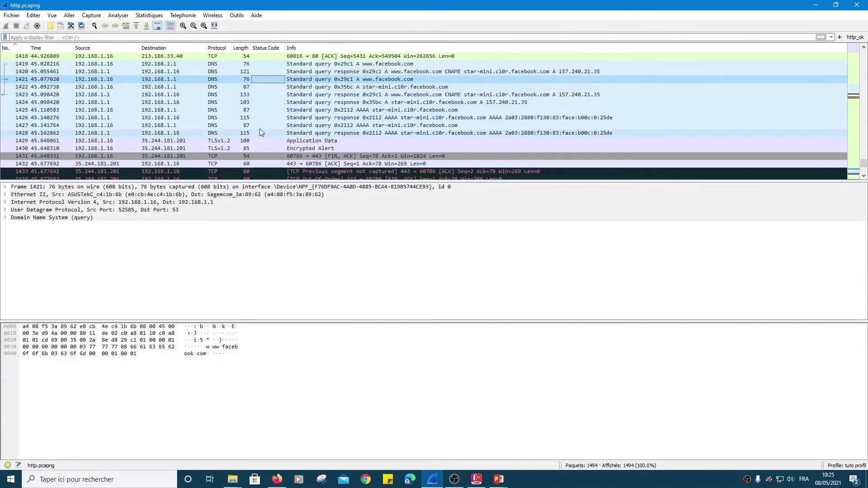
scroll(259, 128, "up", 7)
Apply the saved http_ok filter and sort the packets by status code in descending order.
left_click(855, 37)
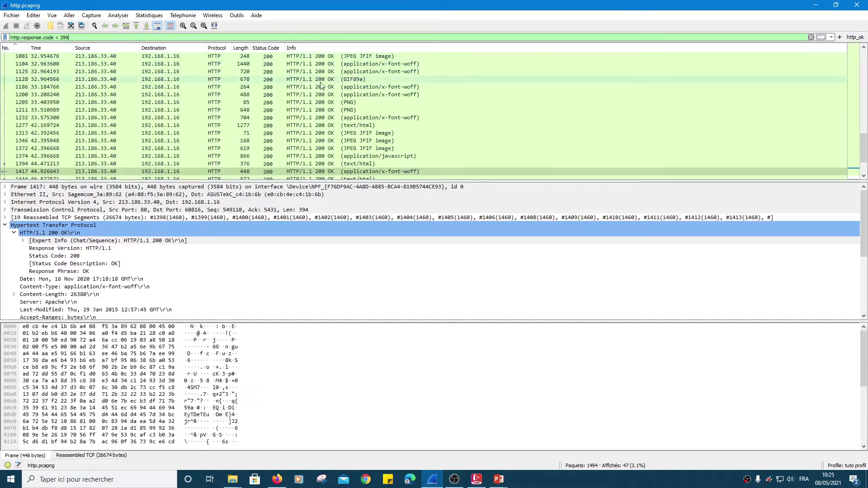
left_click(266, 47)
left_click(266, 48)
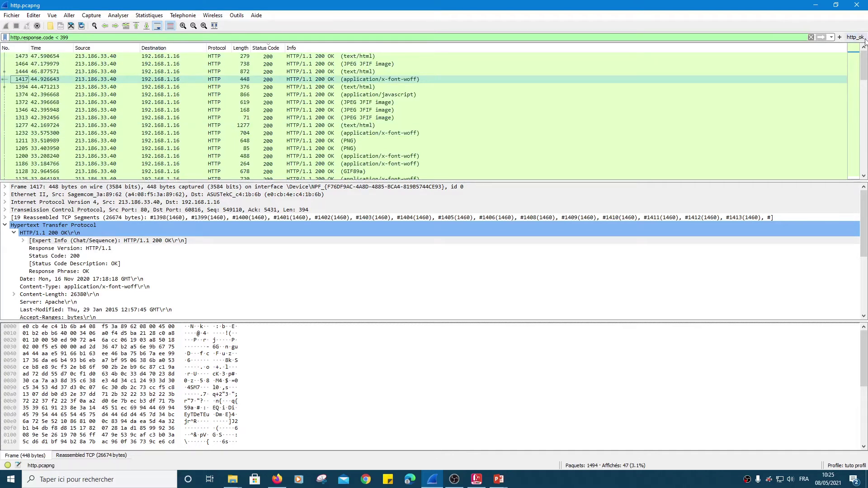
Replace the display filter with dns and show the Domain Name System details of response packet 1251.
left_click(811, 37)
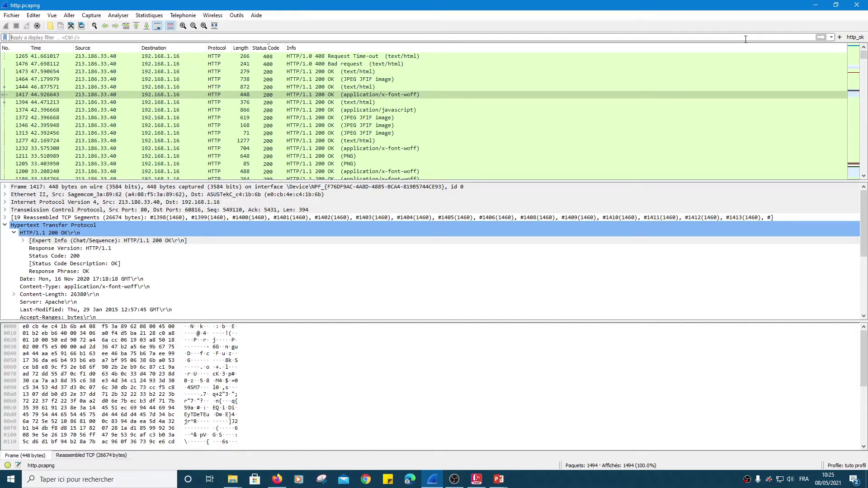
type("dns")
key("Return")
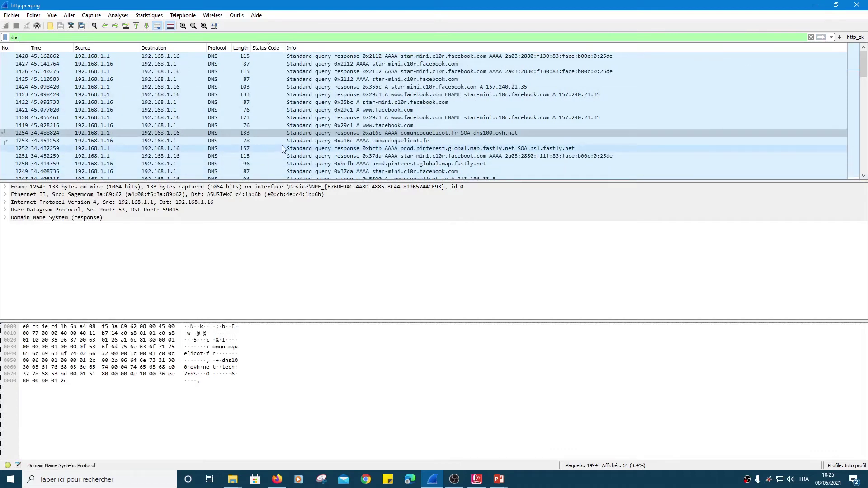
left_click(5, 217)
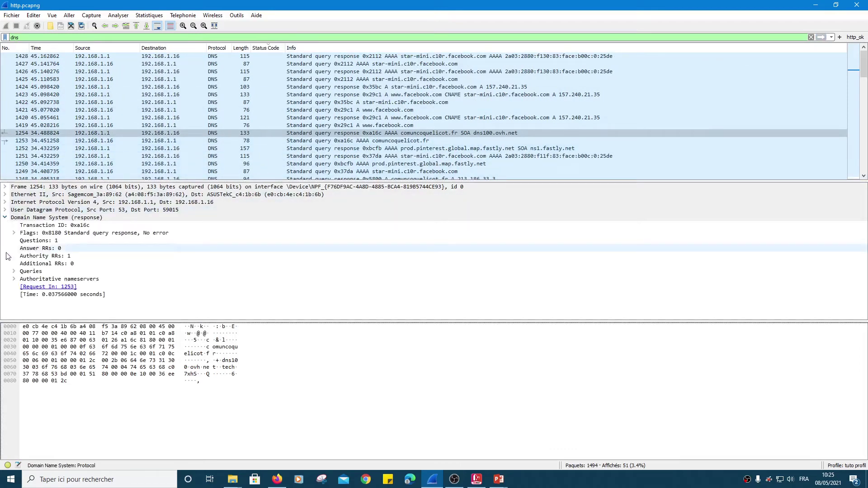
left_click(364, 141)
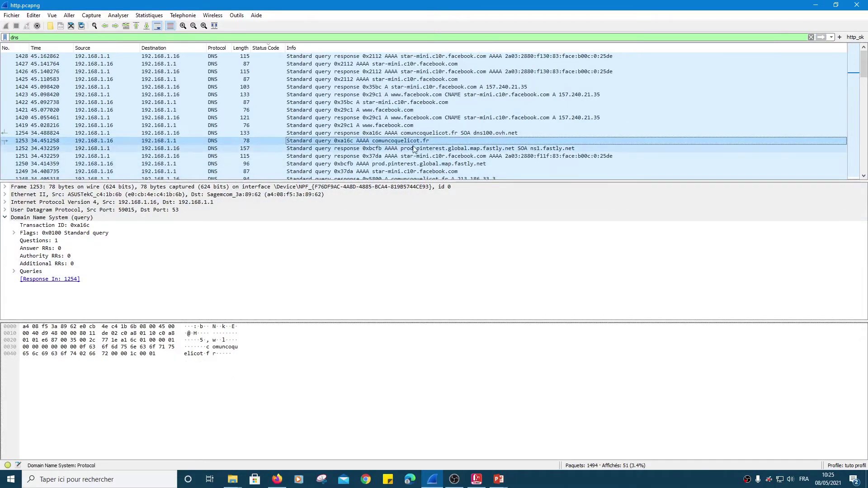
left_click(359, 157)
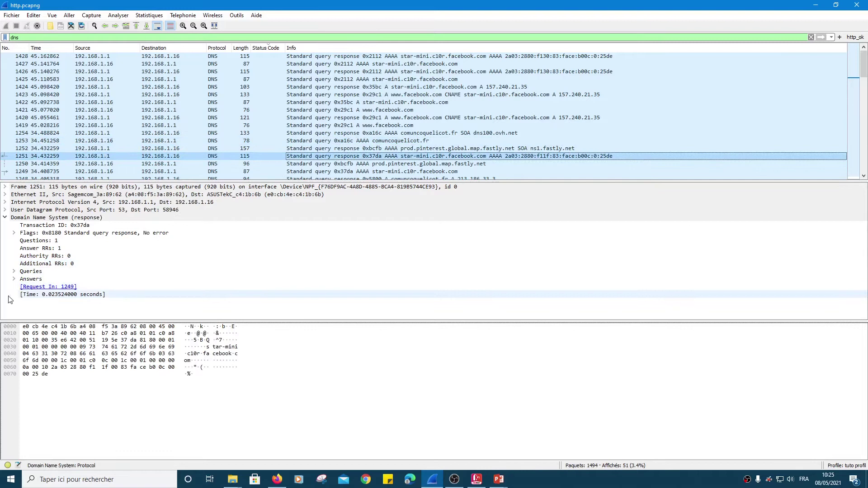
Prepare a filter from the DNS response's Time field, change it to dns.time > 0.02 and apply it.
left_click(51, 295)
right_click(51, 295)
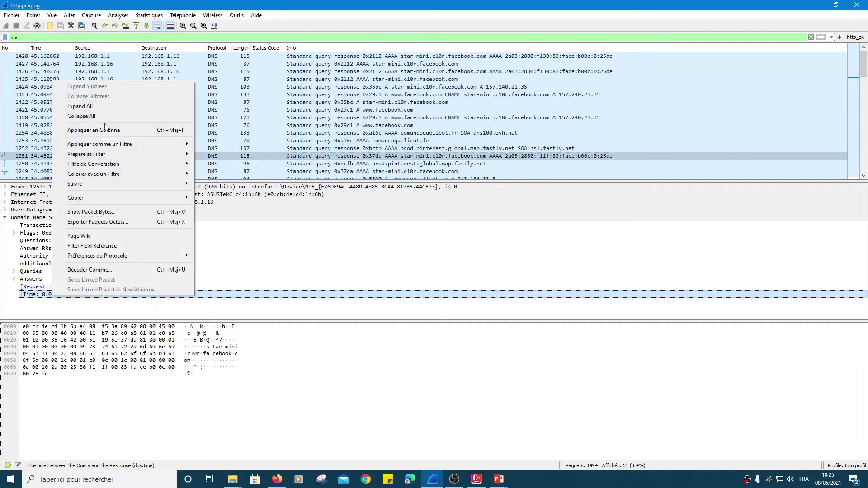
mouse_move(173, 158)
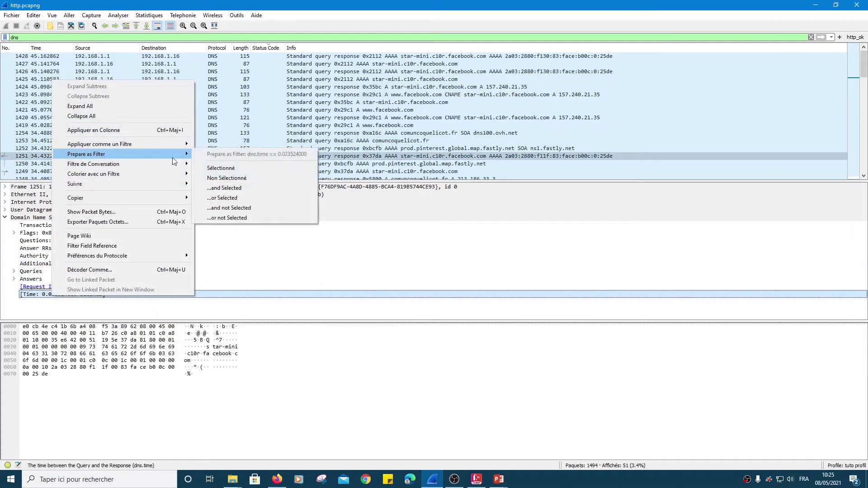
left_click(220, 168)
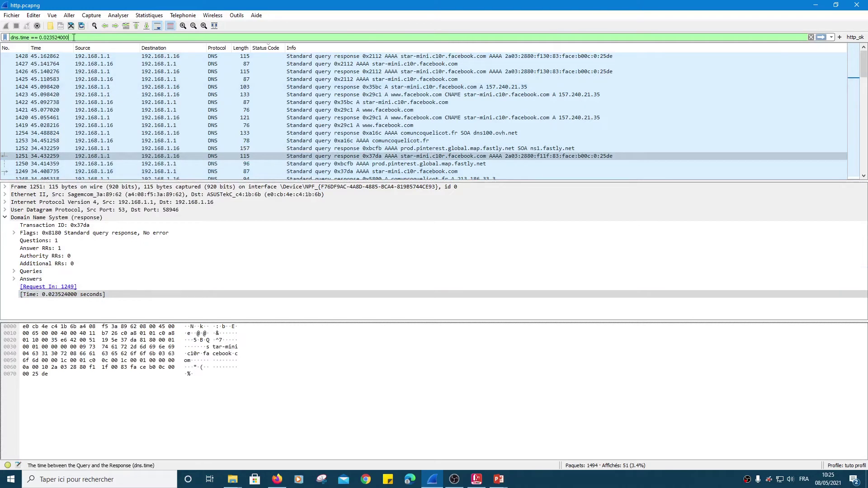
left_click_drag(67, 37, 33, 37)
type(">")
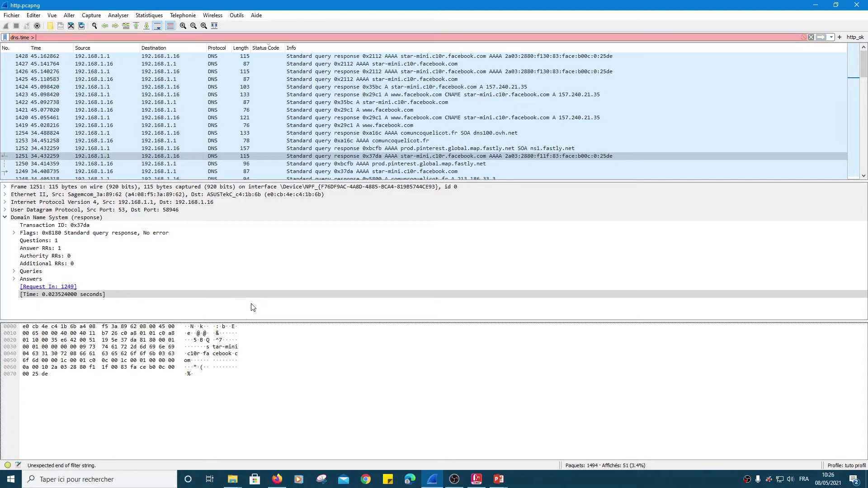
type(" 0.02")
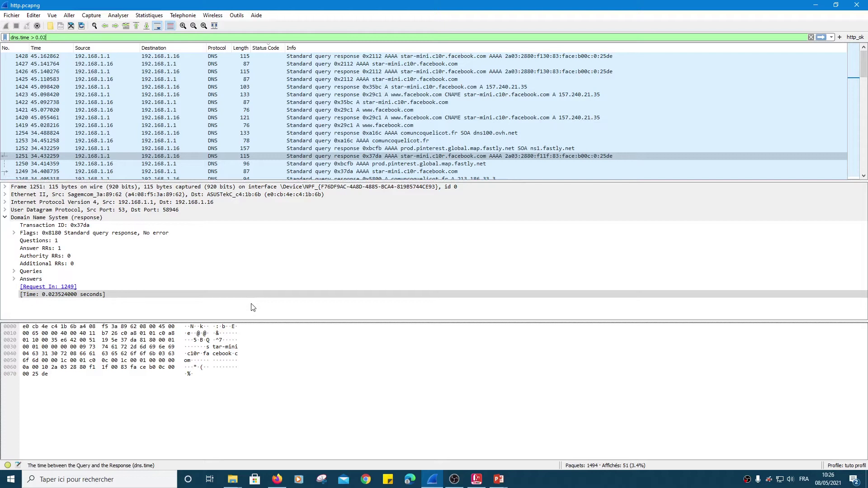
key("Return")
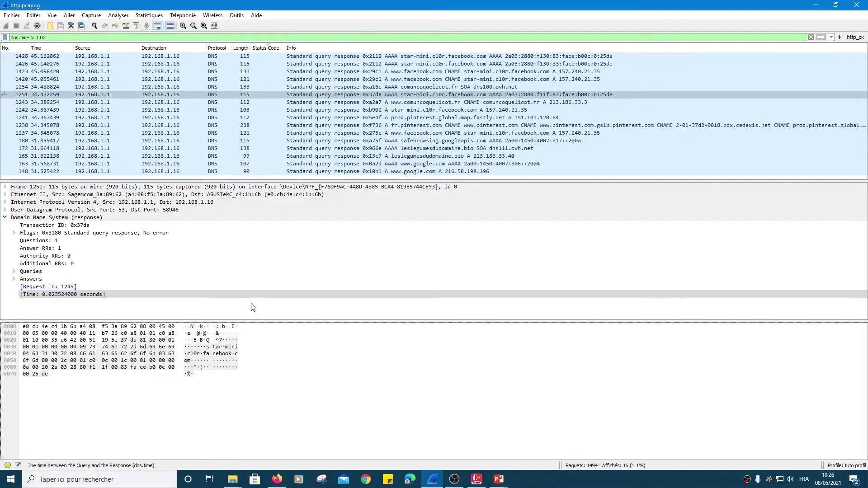
Save the dns.time > 0.02 filter as a shortcut labelled dns_time with the comment "superieur 20ms".
left_click(839, 38)
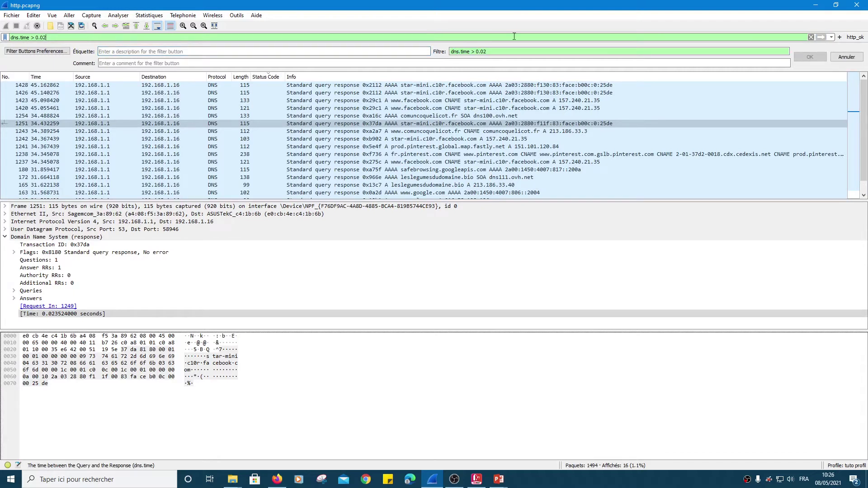
left_click(839, 38)
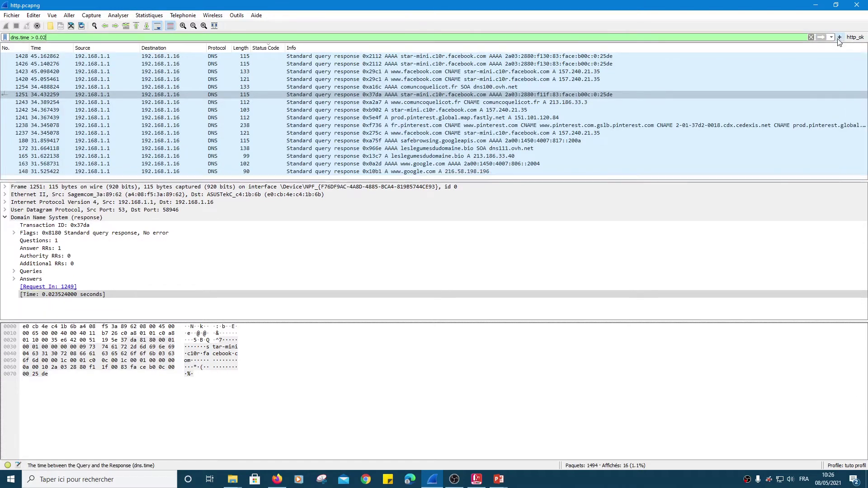
left_click(838, 38)
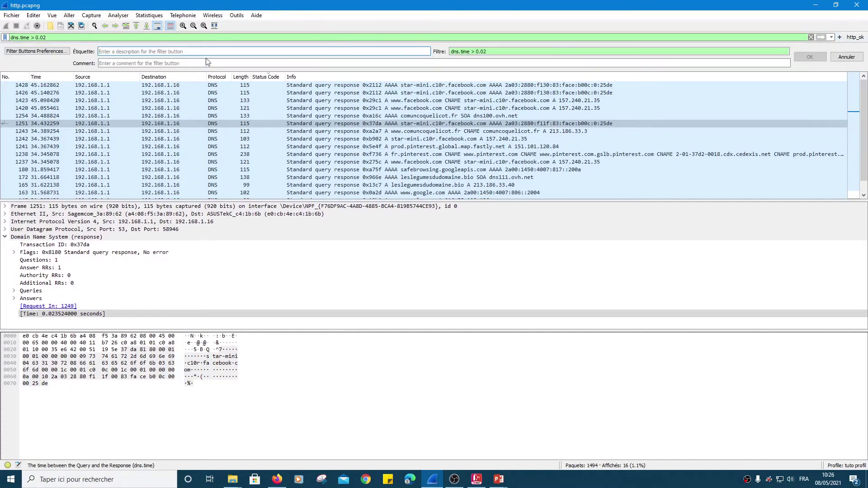
left_click(152, 50)
type("dns")
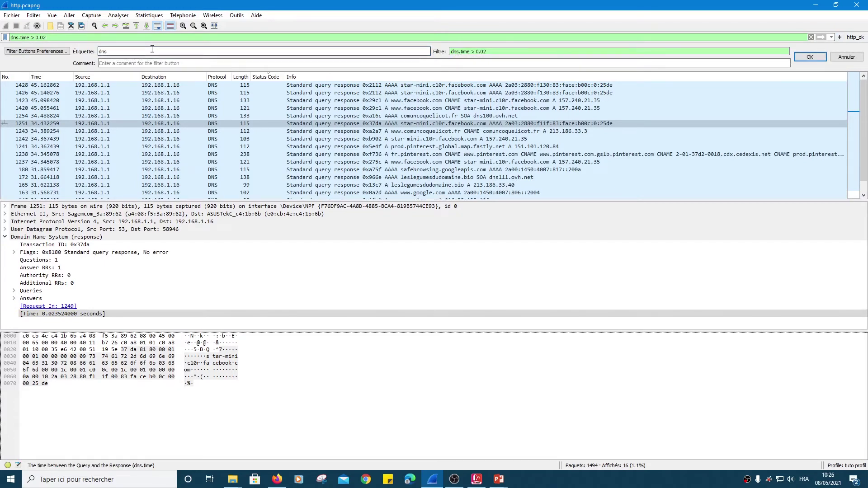
type("_time")
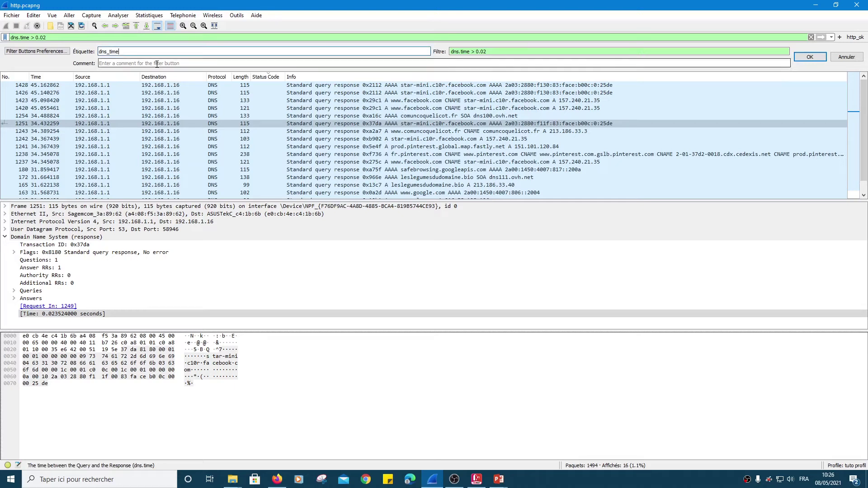
type("superieur 20ms")
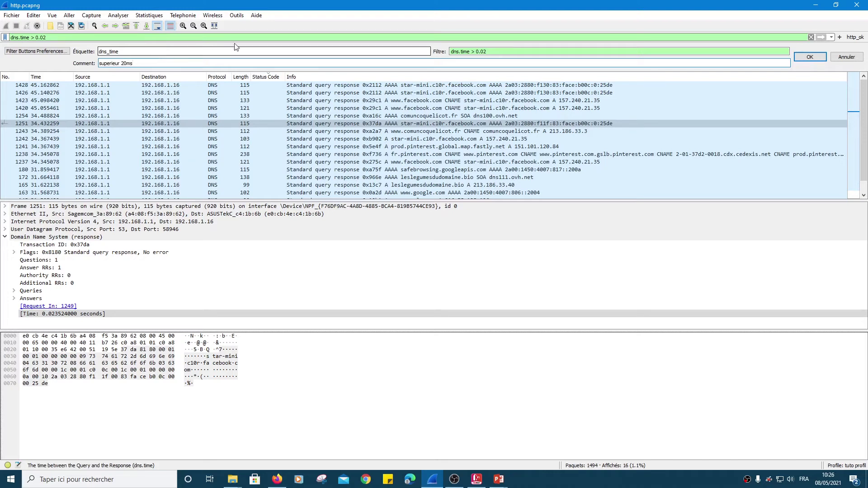
left_click(810, 56)
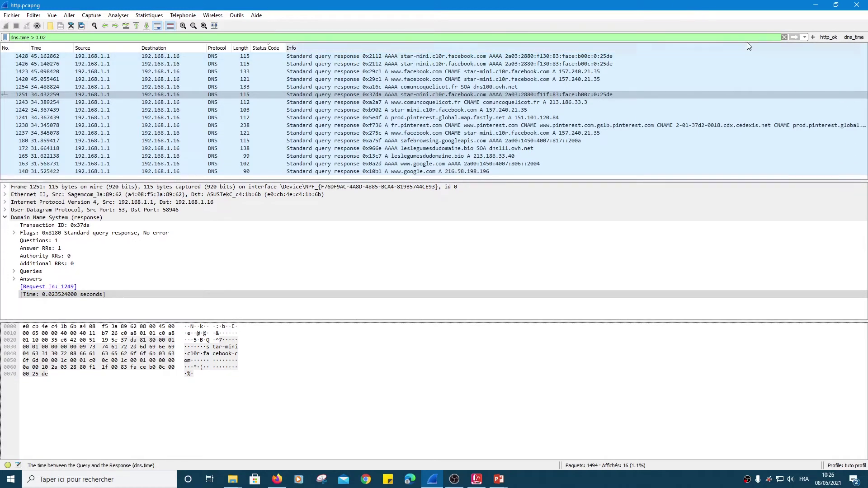
Clear the display filter, apply the saved dns_time filter and select packet 1251.
left_click(784, 37)
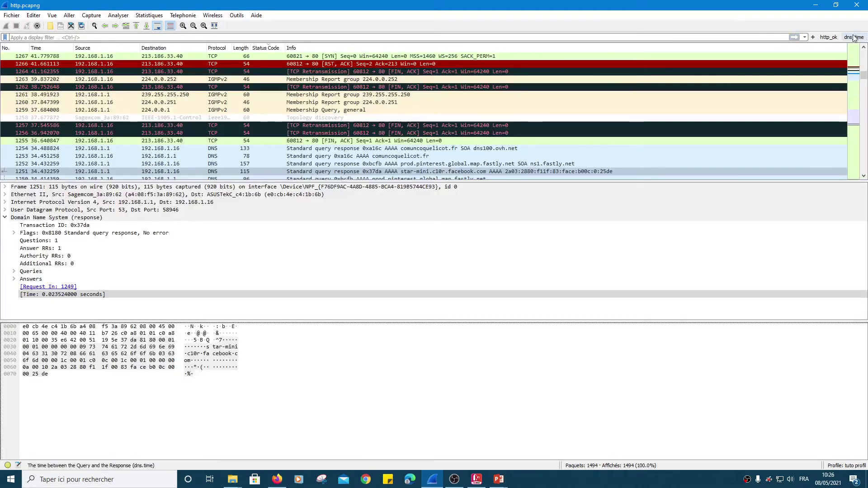
left_click(854, 37)
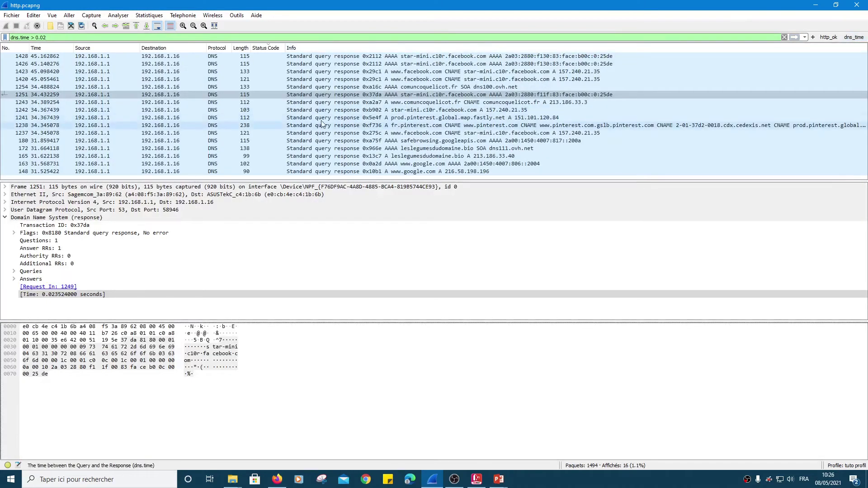
left_click(268, 94)
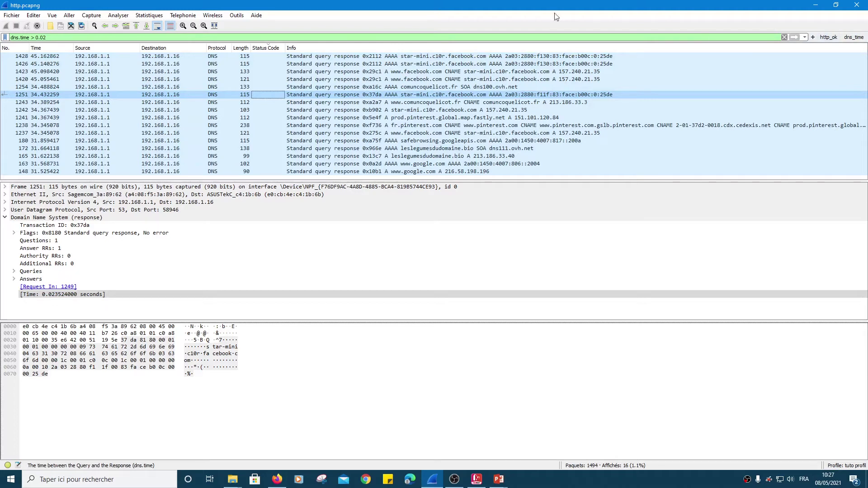
Open the Filter Buttons preferences and bring the http_ok entry up for review without changing its label.
left_click(34, 16)
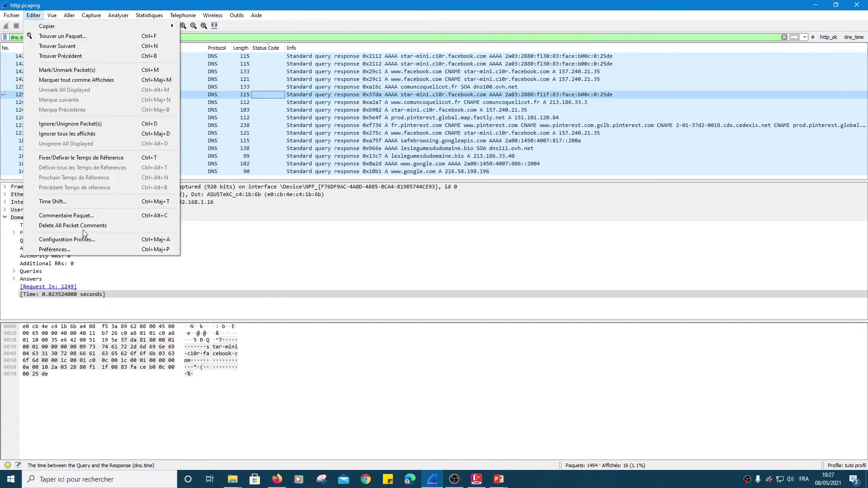
left_click(80, 246)
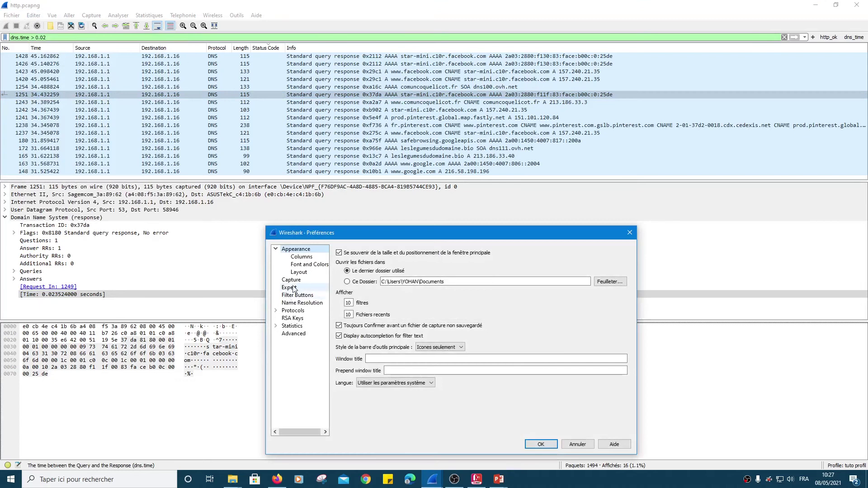
left_click(298, 295)
left_click_drag(435, 235, 475, 87)
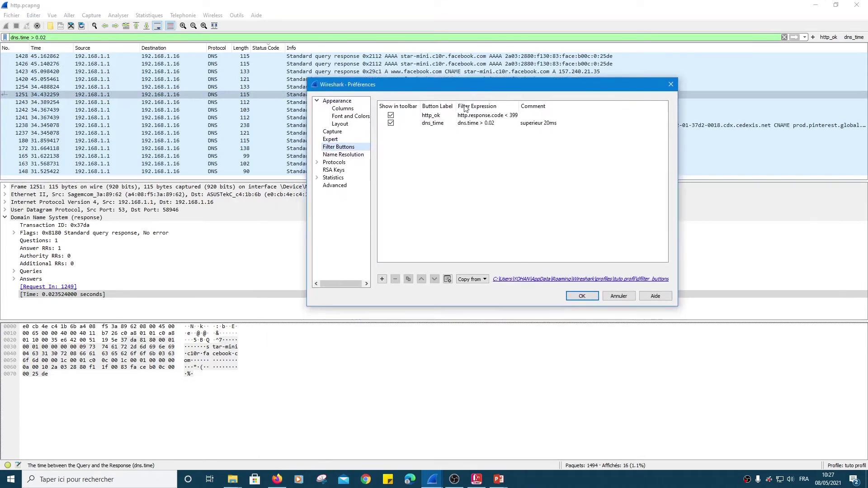
double_click(432, 116)
key("Return")
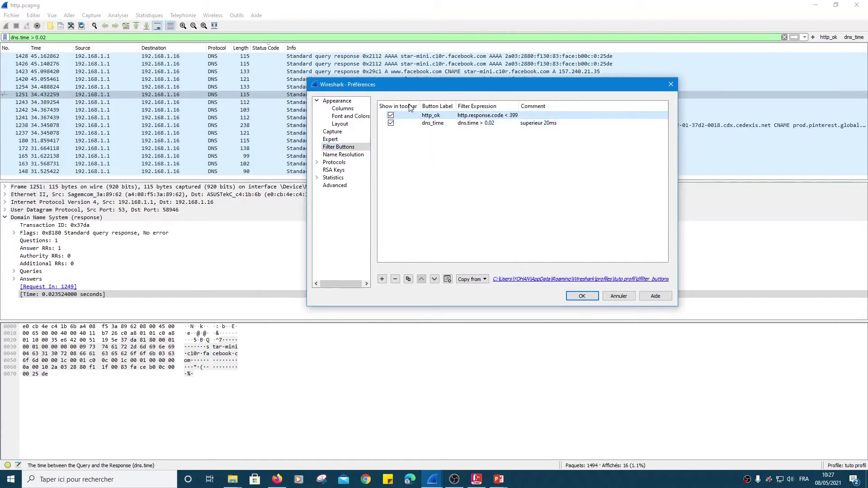
Add a filter button shown in the toolbar and label it http//http_error.
left_click(382, 279)
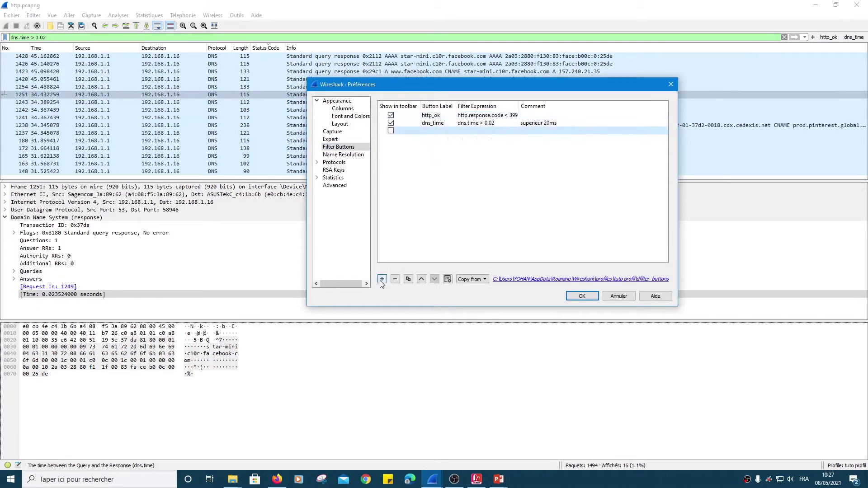
left_click(391, 131)
double_click(421, 131)
type("http//http_error")
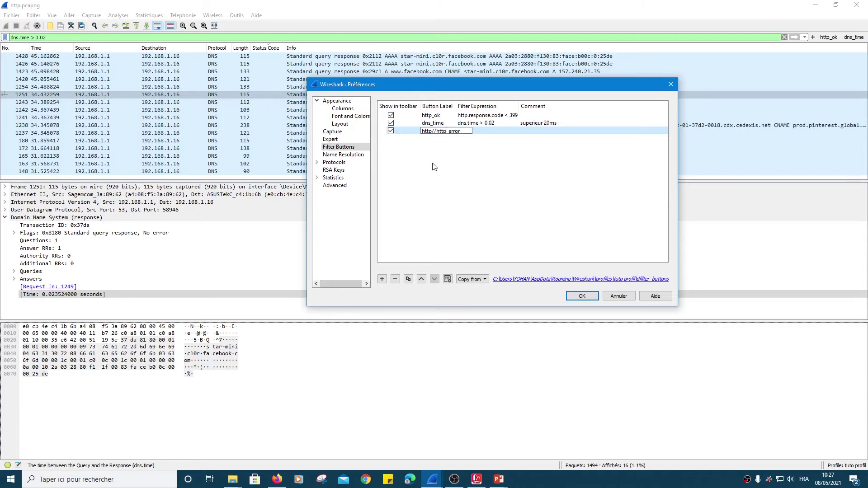
Set the http//http_error button's filter expression to http.response.code > 399.
double_click(479, 130)
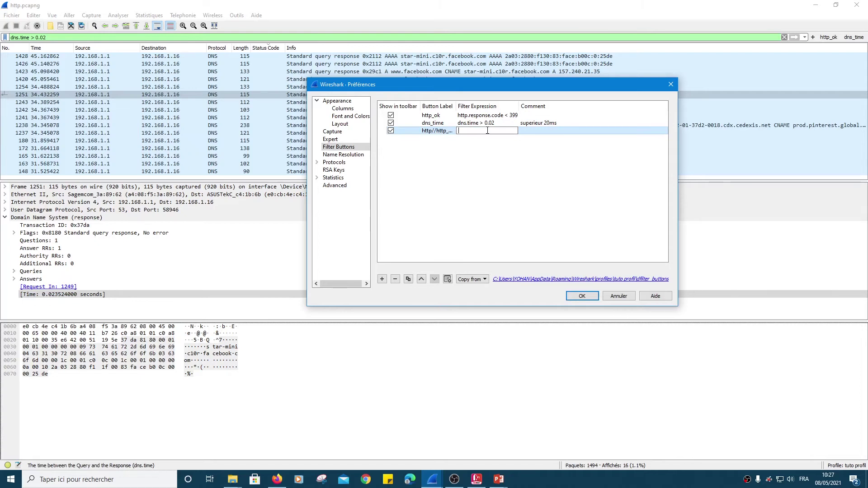
type("htt")
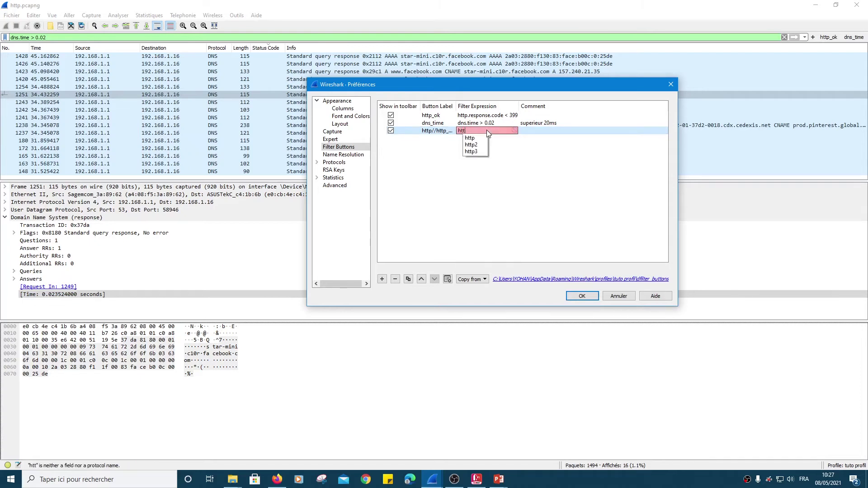
type("p/resp")
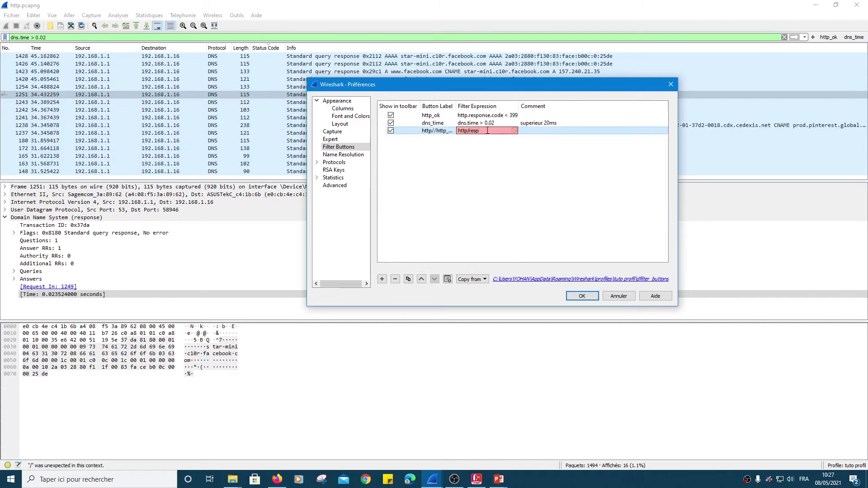
type("onse.c")
key("Left")
key("Left")
key("Left")
key("Left")
key("Left")
key("Left")
key("Left")
key("Left")
key("Left")
key("Left")
key("Left")
key("BackSpace")
type(".")
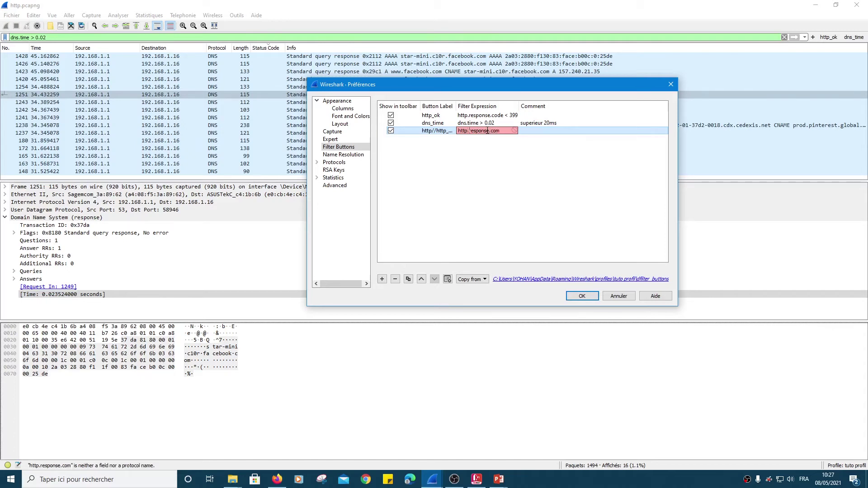
key("BackSpace")
type("de")
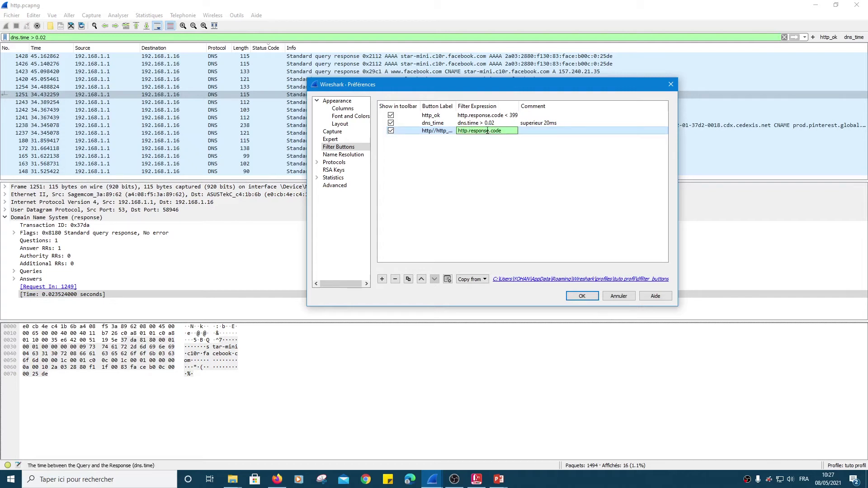
type(" >")
key("BackSpace")
type("> ")
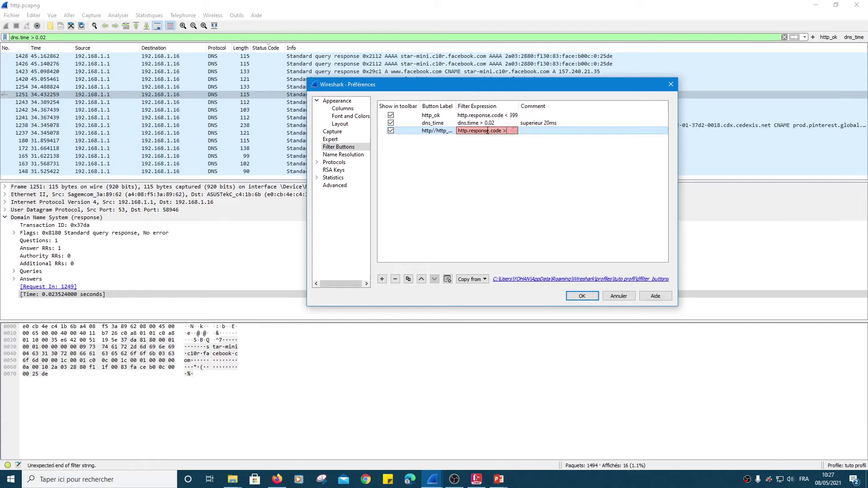
type("399")
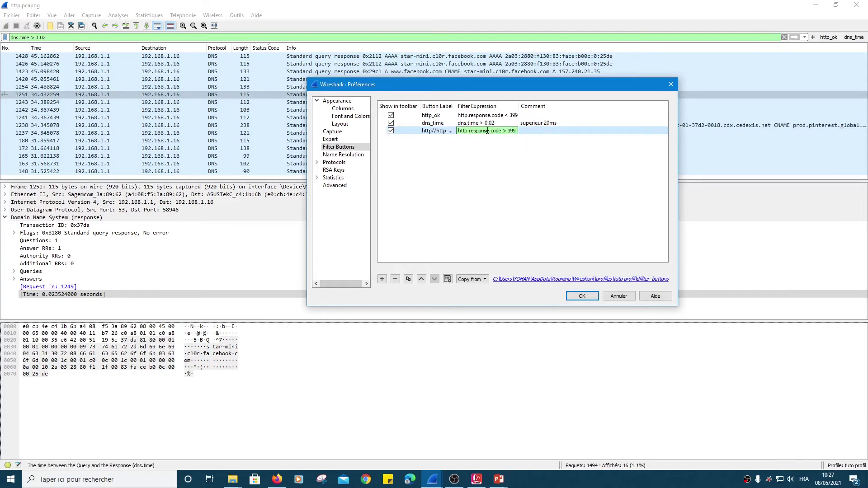
key("Return")
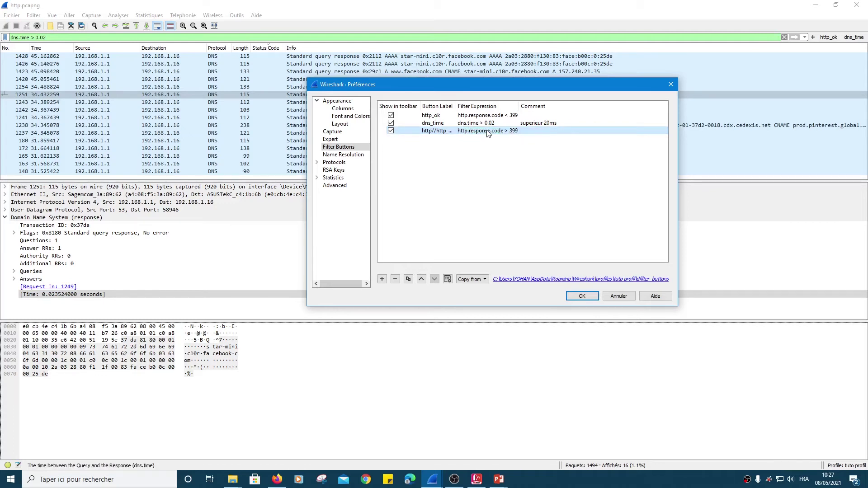
Rename the http_ok button to http//http_ok so it belongs to the http group.
double_click(434, 115)
left_click(425, 115)
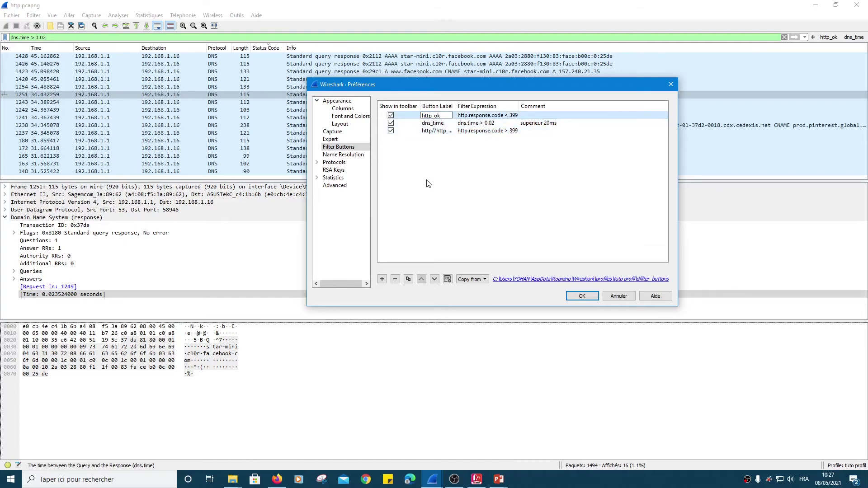
type("http//")
key("Return")
Add another filter button shown in the toolbar, label it time_http_dns and copy that label.
left_click(383, 279)
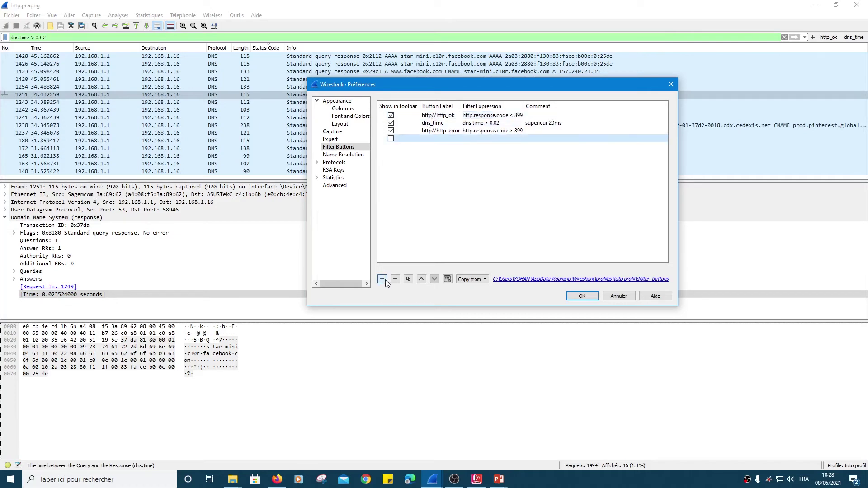
left_click(390, 138)
double_click(427, 138)
type("time")
type("_ht")
key("BackSpace")
key("BackSpace")
key("BackSpace")
type("http_dns")
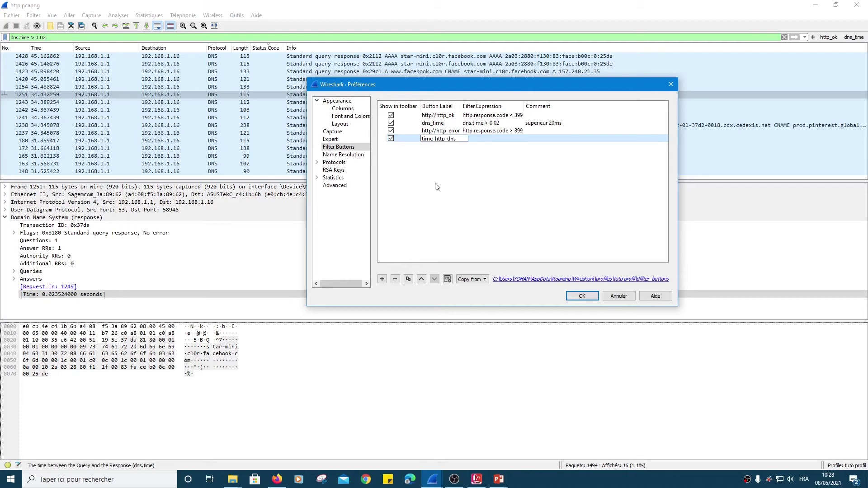
key("ctrl+a")
key("ctrl+c")
key("Return")
Rename the dns_time button to time_http_dns//dns_time, reusing the copied group name.
double_click(423, 123)
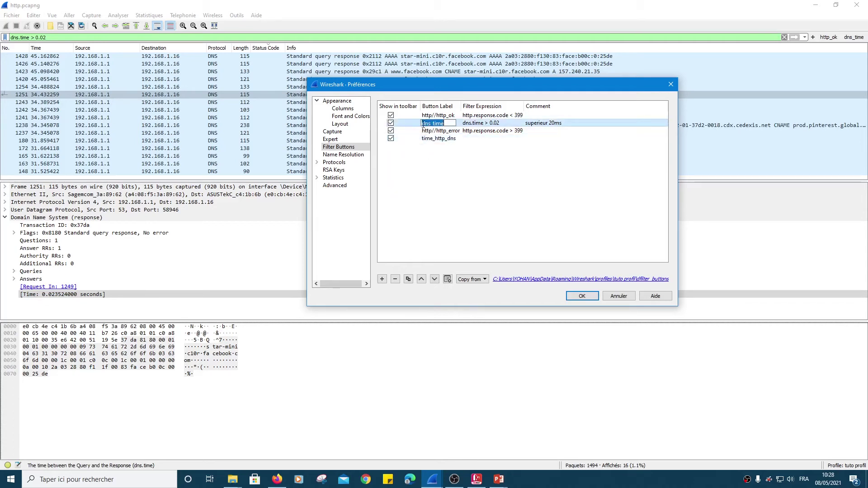
left_click(423, 123)
key("ctrl+v")
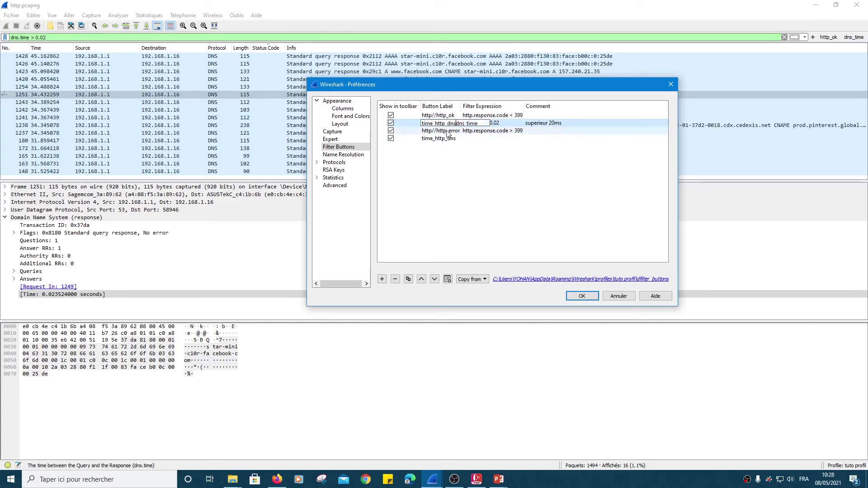
type("//")
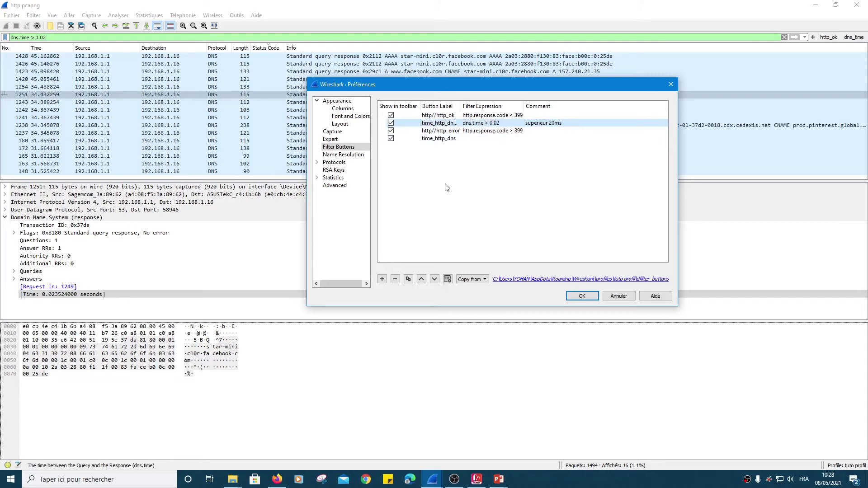
Extend the label of the new time_http_dns button to time_http_dns//http_time.
double_click(464, 139)
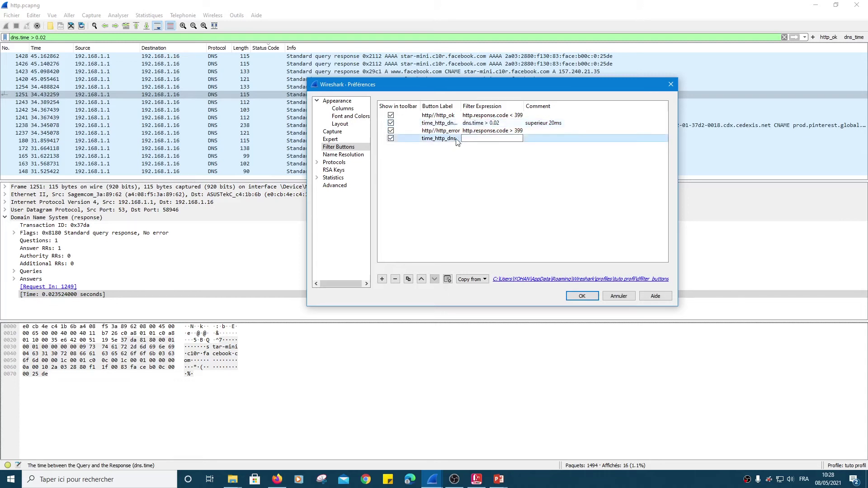
double_click(456, 139)
left_click(457, 138)
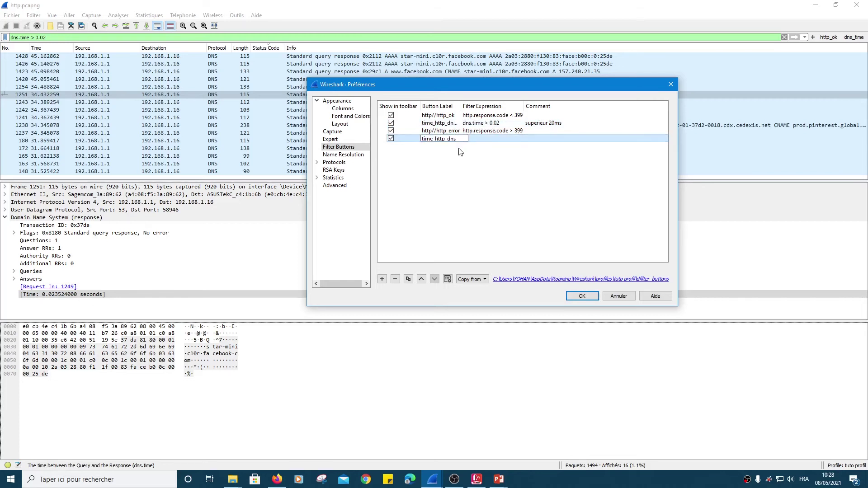
type("//http_time")
left_click(461, 172)
Set the http_time button's filter expression to http.time > 0.02 and save the preferences.
left_click(486, 139)
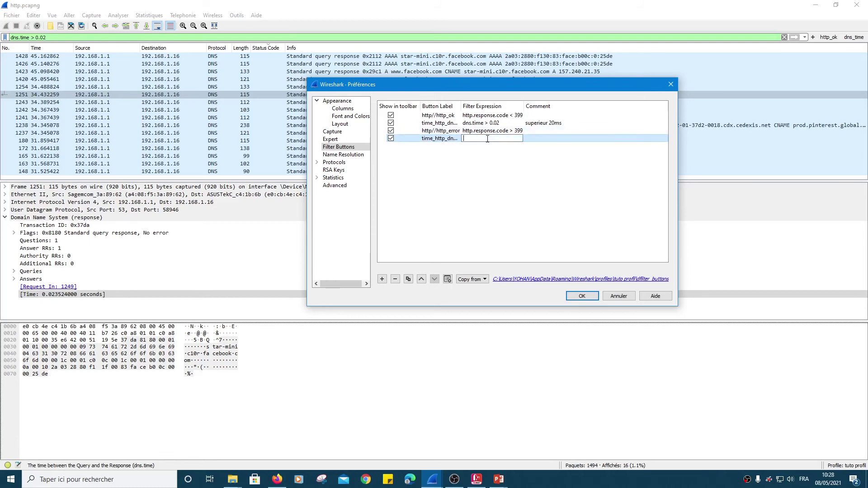
type("http")
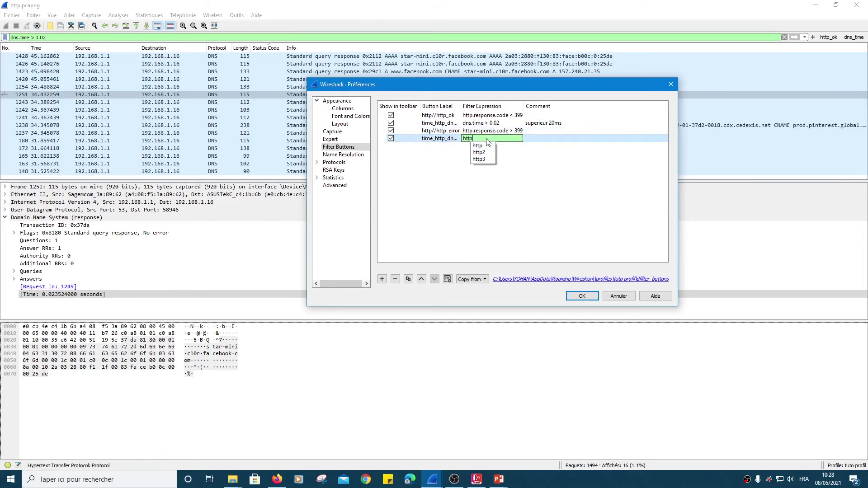
type(";")
key("BackSpace")
type(".time")
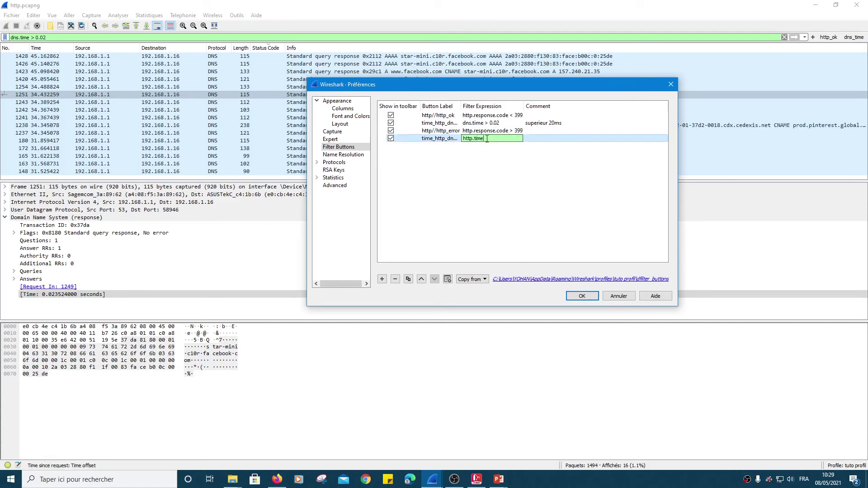
type(" >")
key("BackSpace")
type("> 0.")
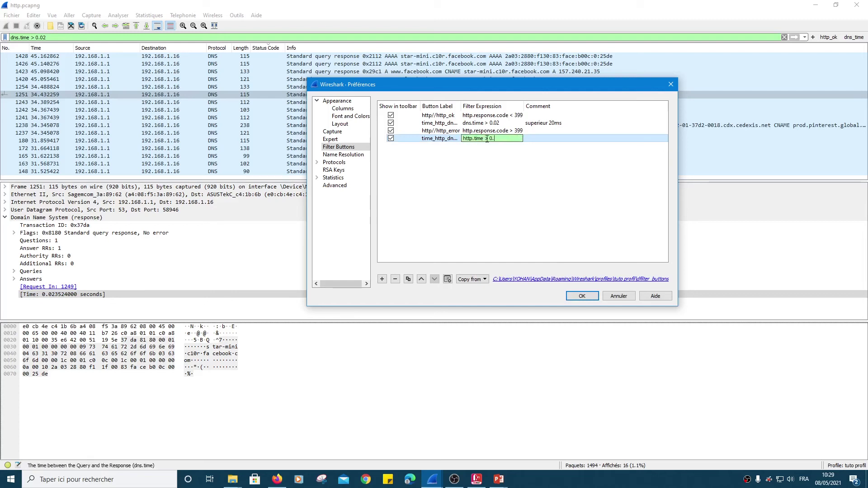
type("020")
key("BackSpace")
key("Return")
left_click(587, 296)
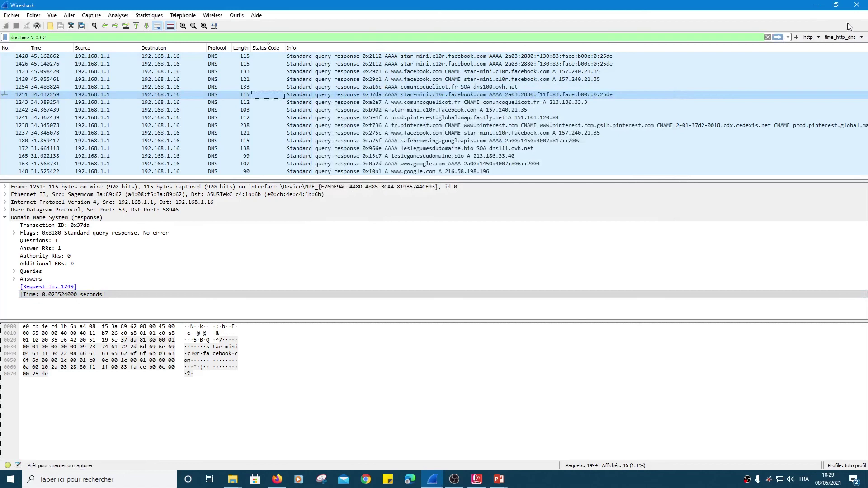
Apply the http_error filter from the http group and select packet 1476.
left_click(812, 37)
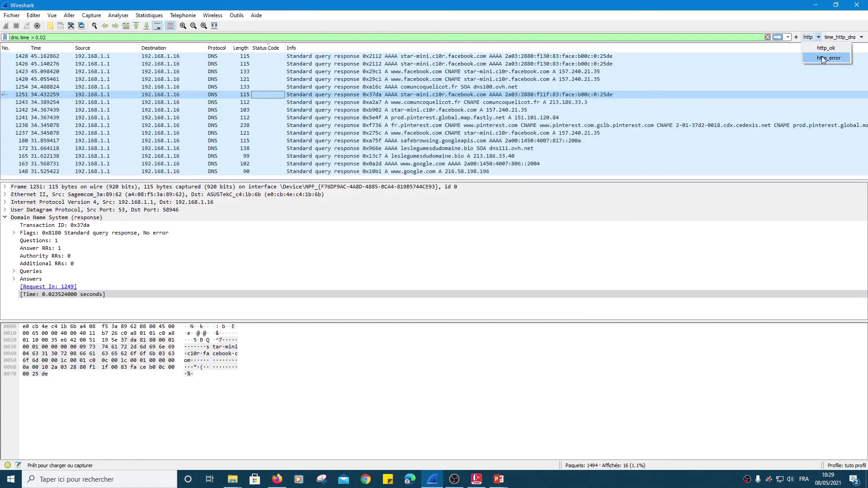
left_click(821, 57)
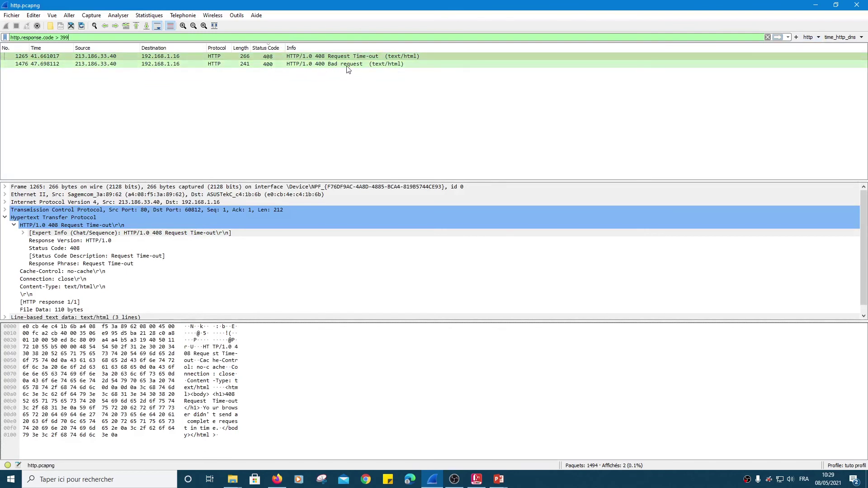
left_click(272, 64)
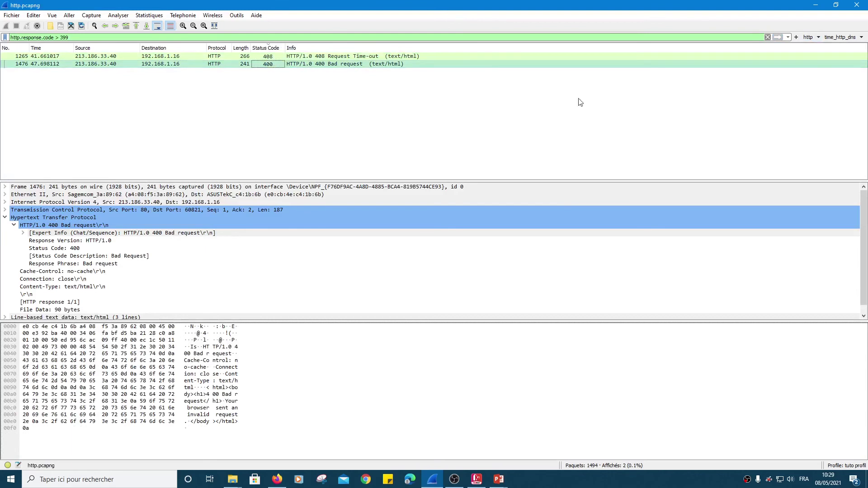
Test the time_http_dns group by applying its http_time filter and switching to its dns_time filter.
left_click(860, 38)
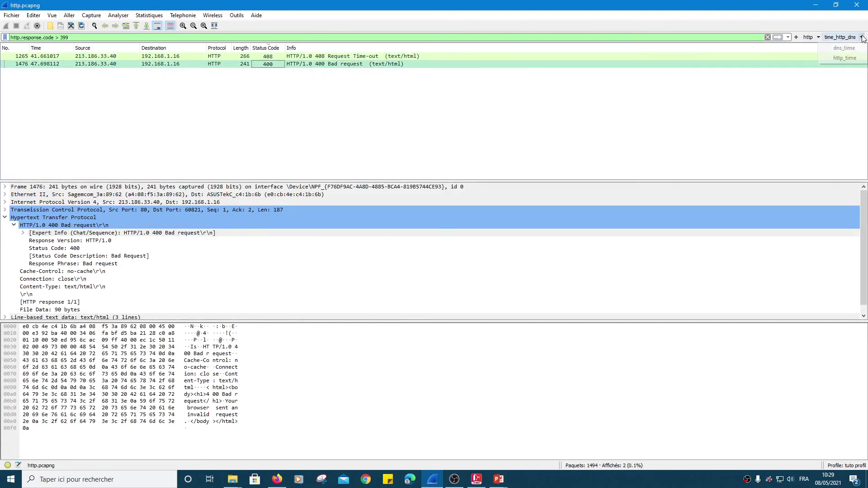
left_click(845, 60)
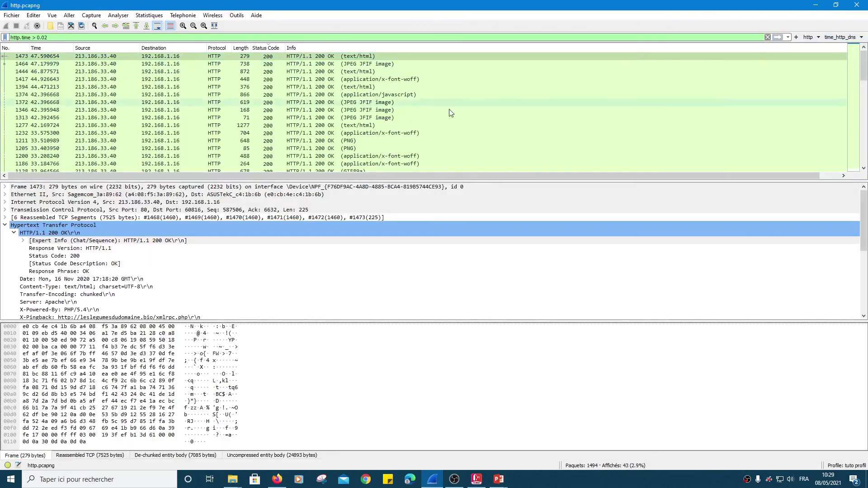
scroll(115, 299, "down", 6)
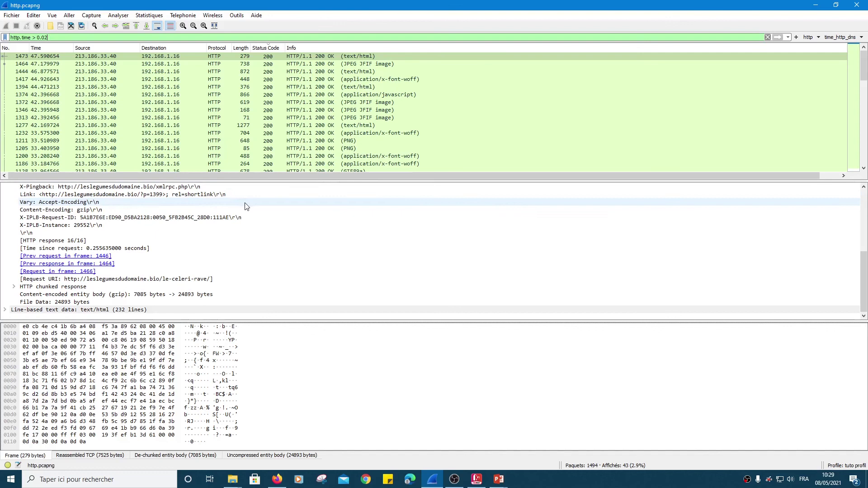
scroll(248, 194, "up", 6)
left_click(860, 36)
left_click(853, 51)
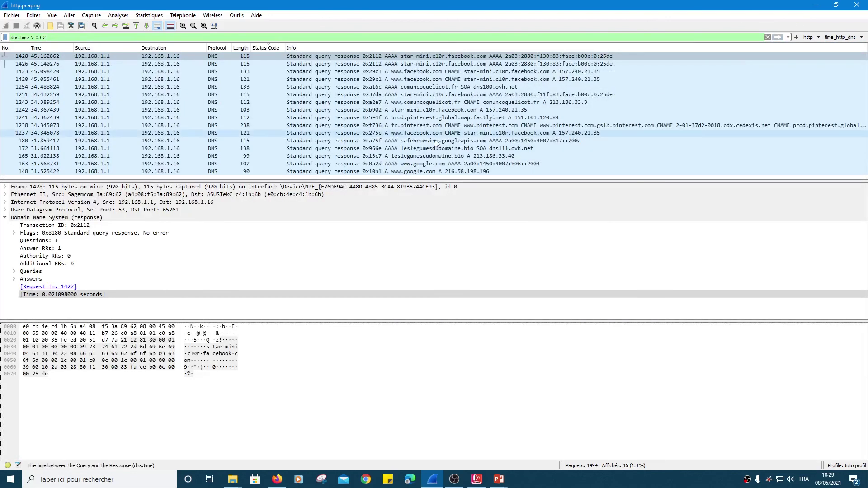